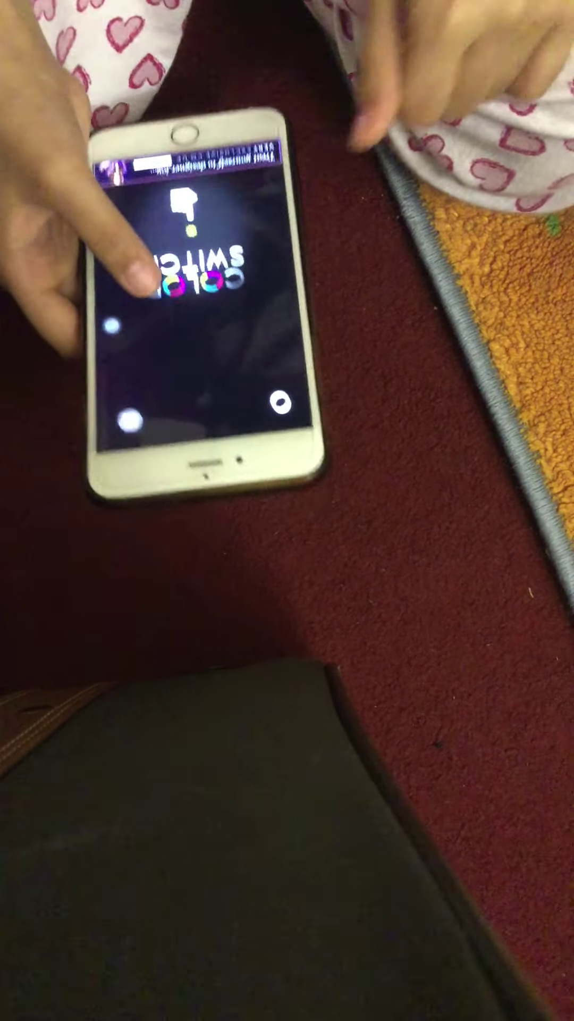
click(152, 264)
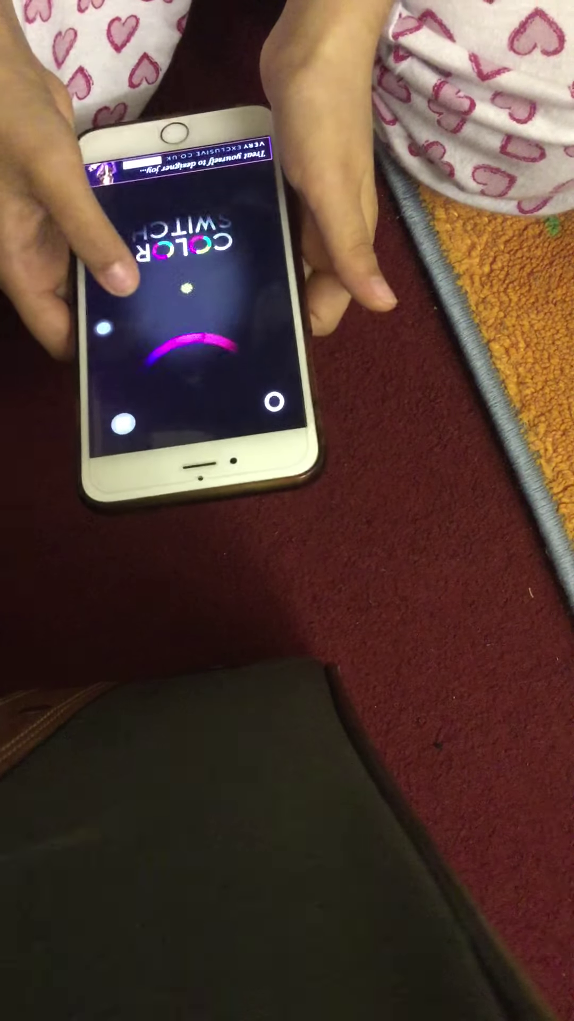